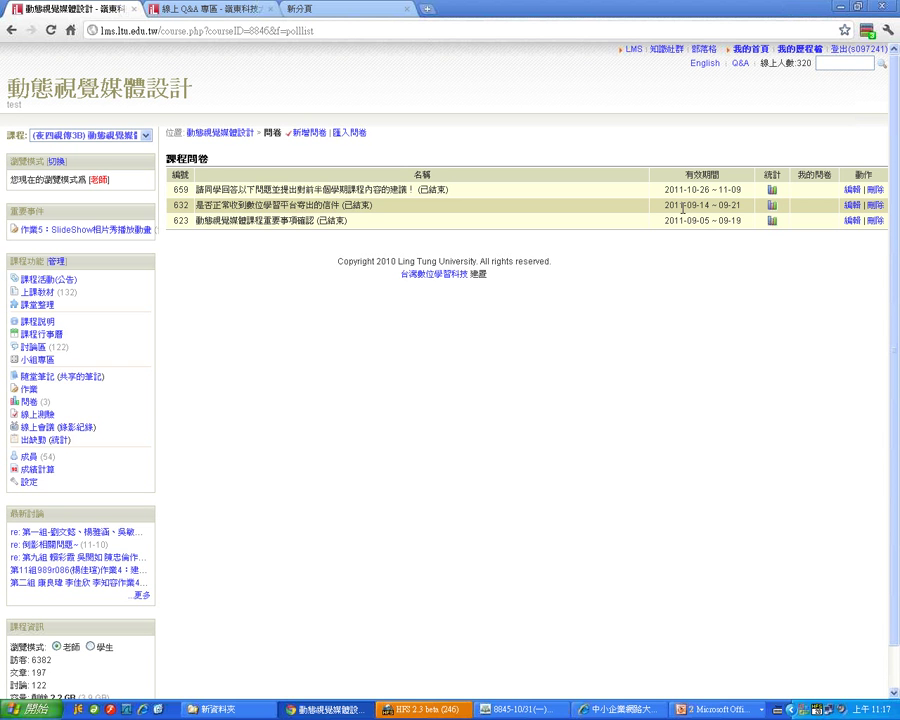
Open the home page of the 動態視覺媒體設計 course and look over its quick-link block and the 上課教材 entry.
left_click(227, 135)
left_click_drag(166, 267, 365, 367)
left_click(379, 375)
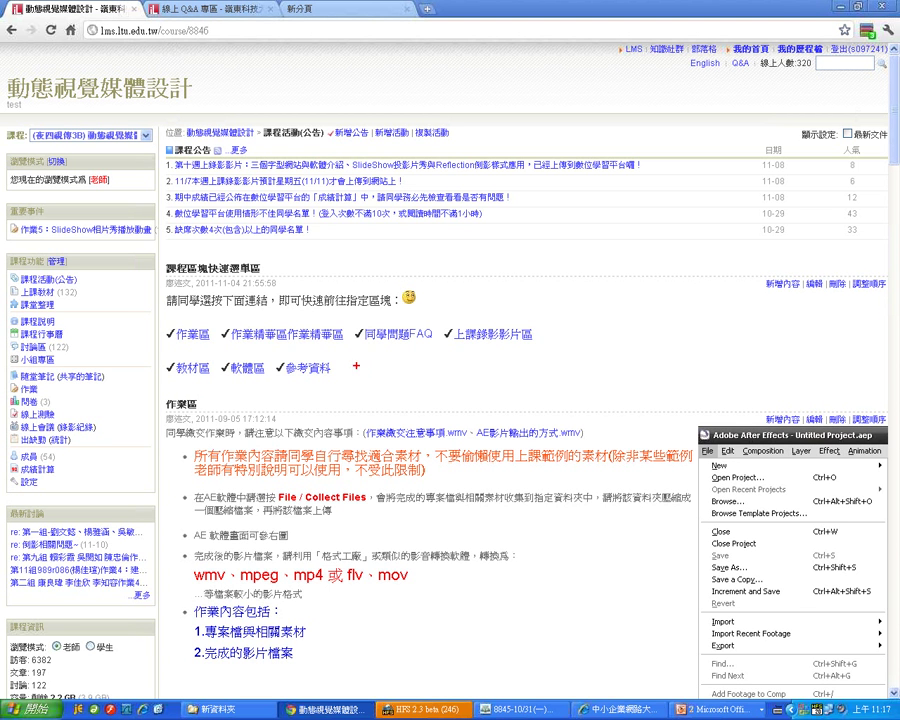
mouse_move(24, 301)
left_mouse_down()
mouse_move(60, 292)
mouse_move(14, 290)
mouse_move(50, 290)
left_mouse_up()
mouse_move(736, 206)
left_mouse_down()
mouse_move(736, 474)
mouse_move(778, 462)
left_mouse_up()
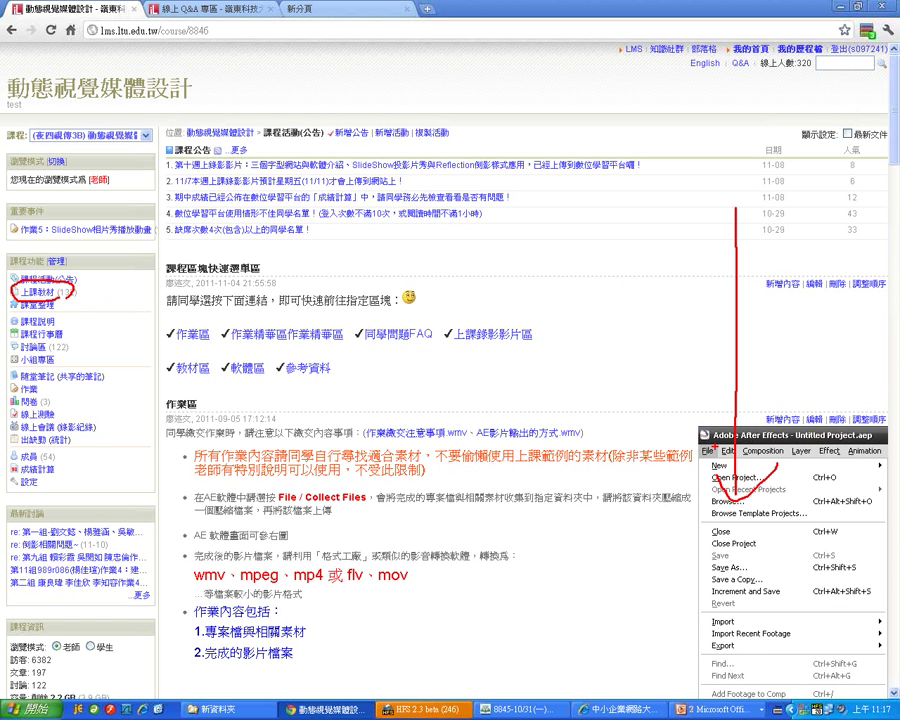
key("Escape")
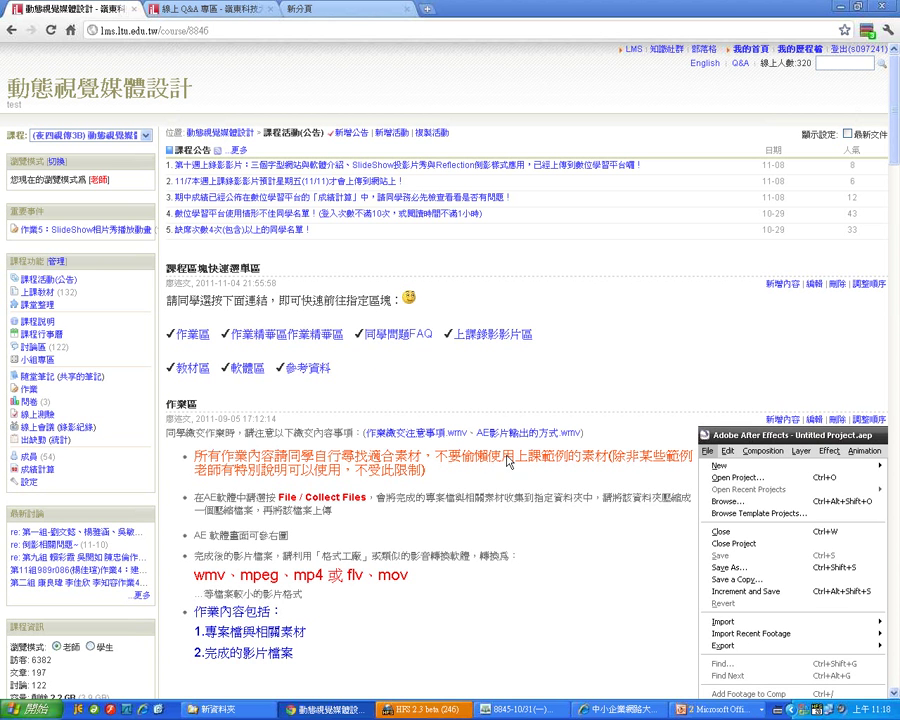
left_click(720, 709)
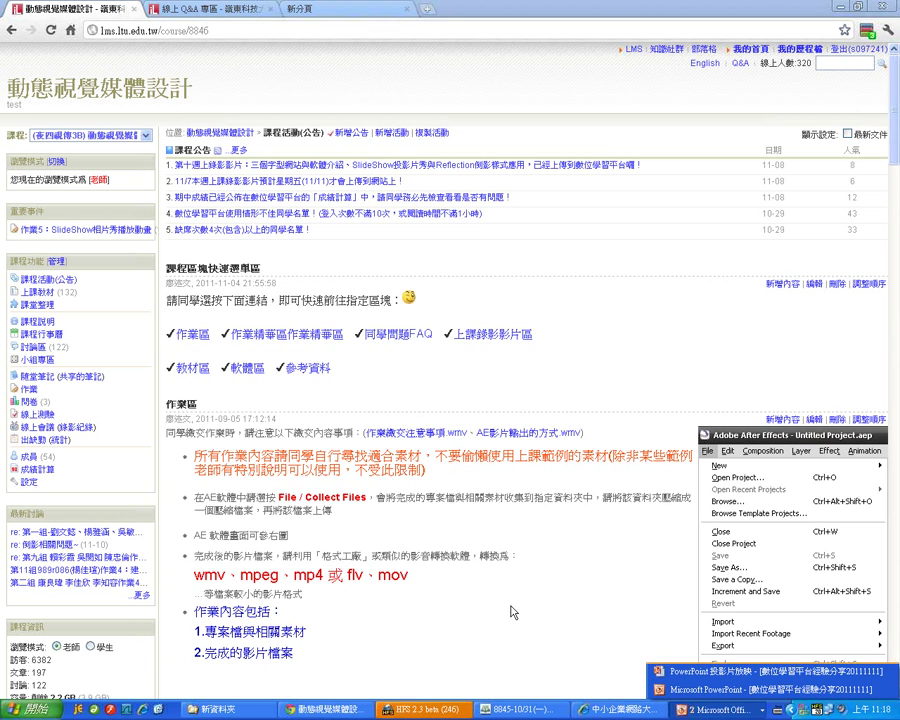
left_click(110, 458)
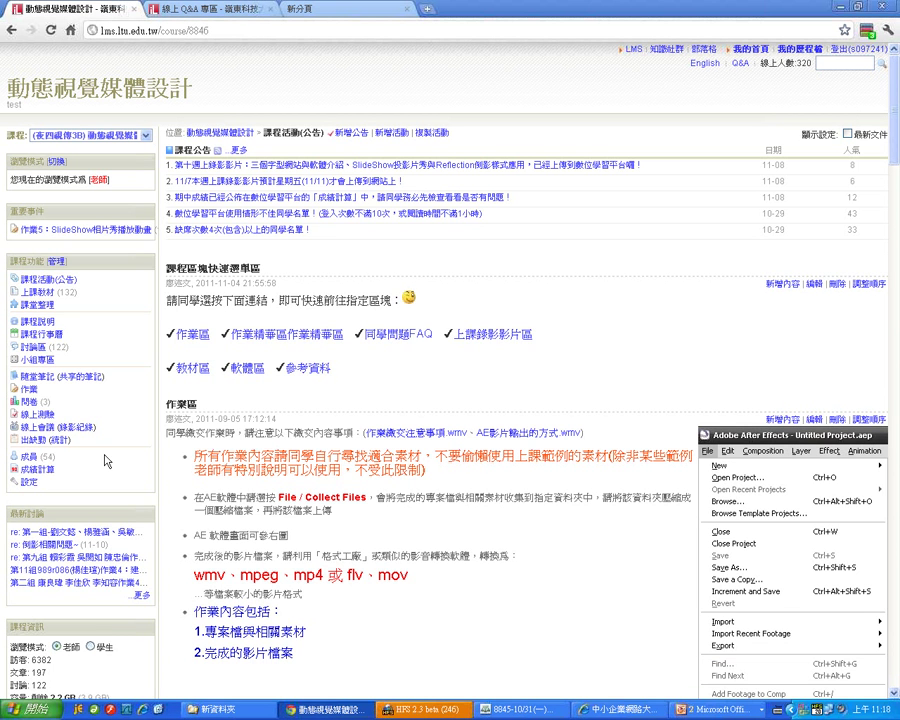
Start a new course questionnaire titled 1213132, keeping the valid period 2011-11-11 to 2011-11-18.
left_click(30, 402)
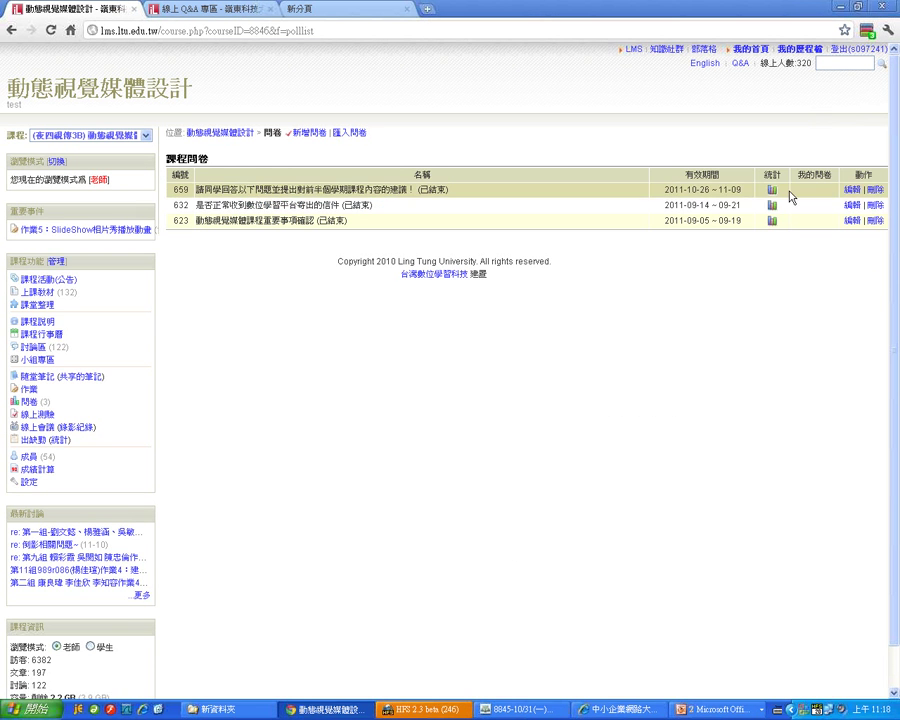
left_click(314, 134)
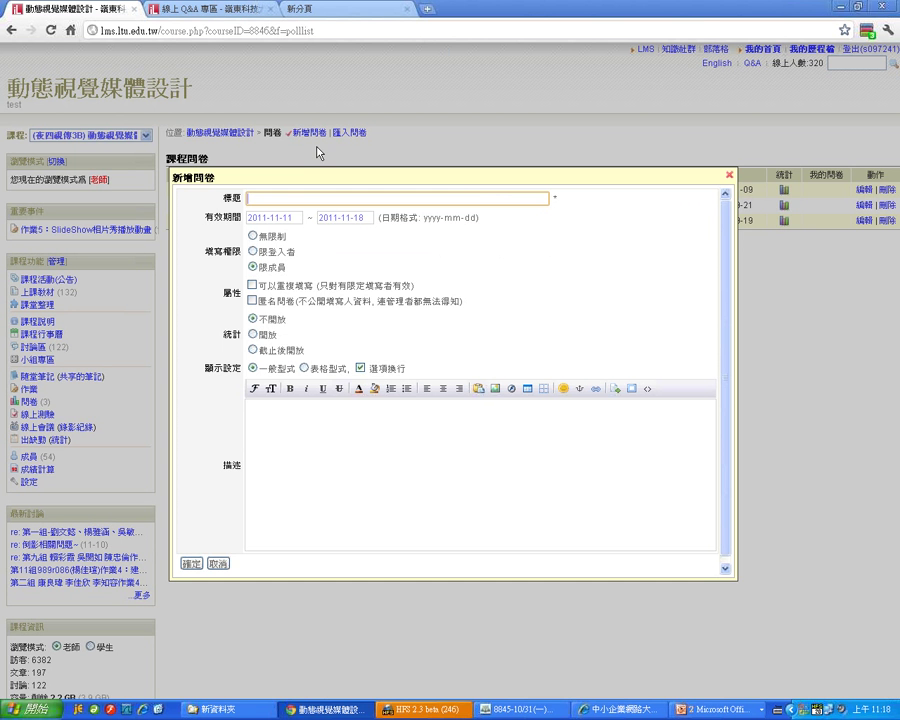
type("1213132")
left_click(275, 217)
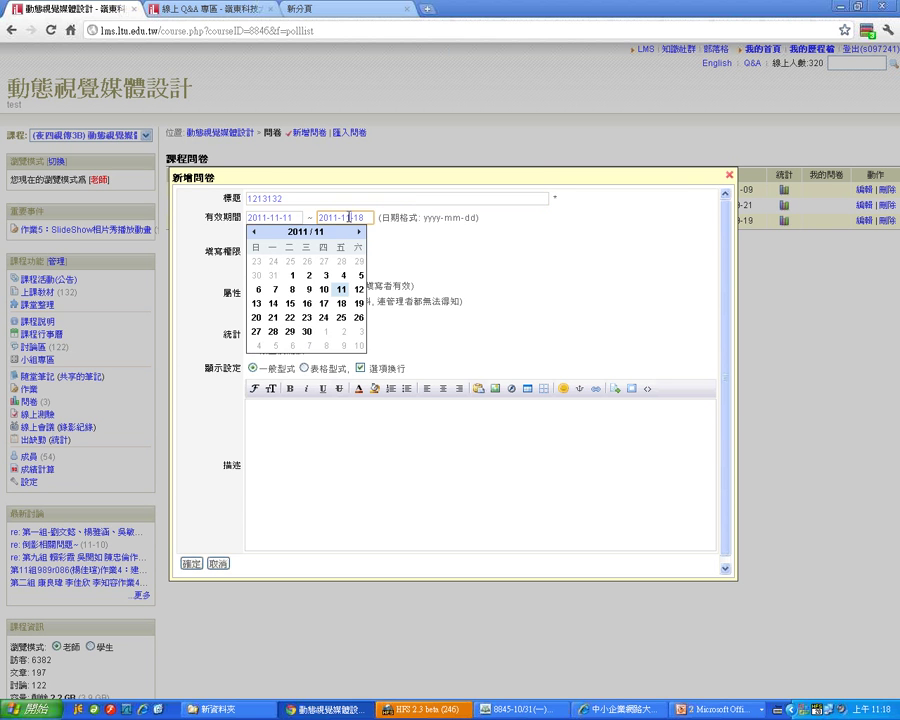
left_click(348, 217)
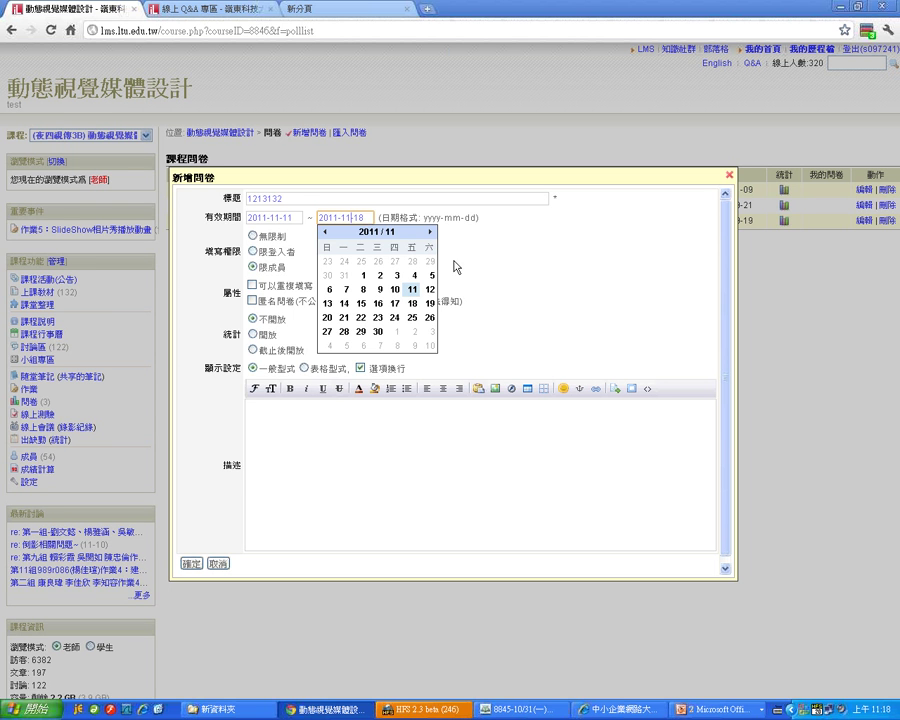
left_click(436, 347)
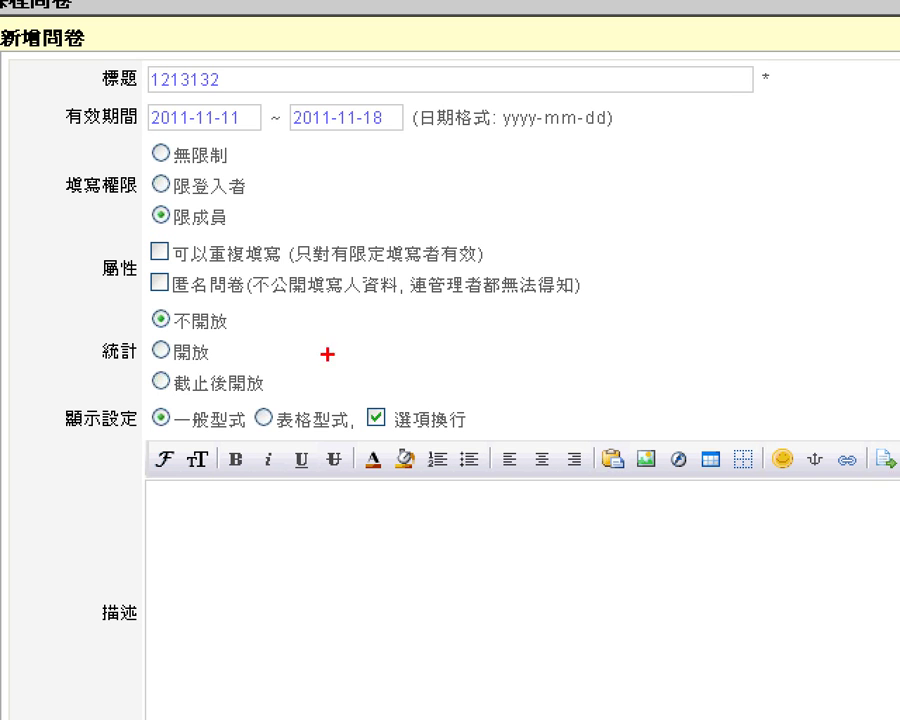
left_click_drag(136, 264, 516, 270)
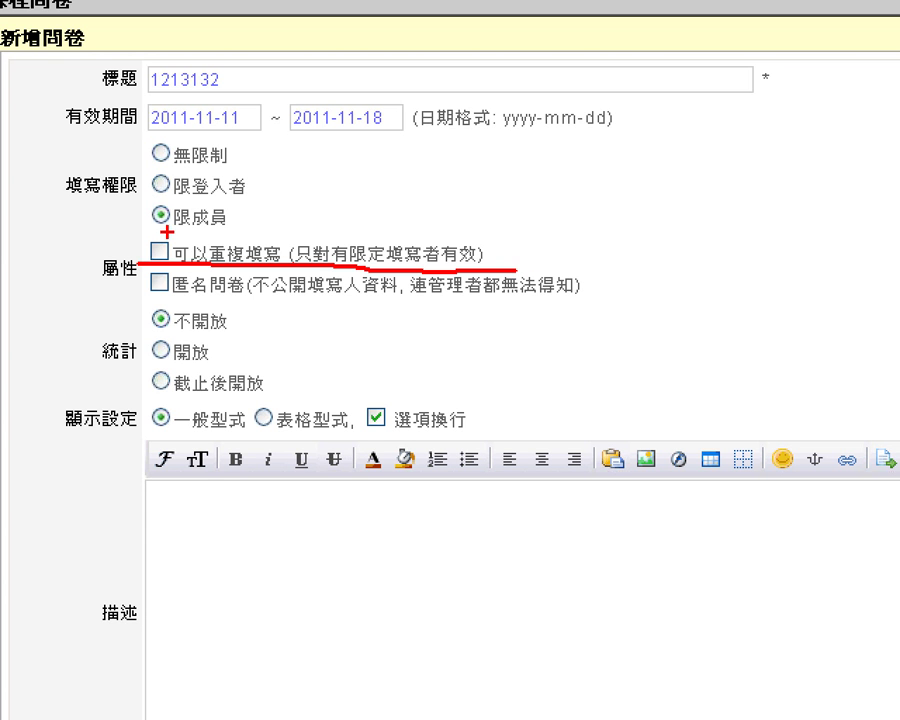
left_click_drag(104, 228, 143, 188)
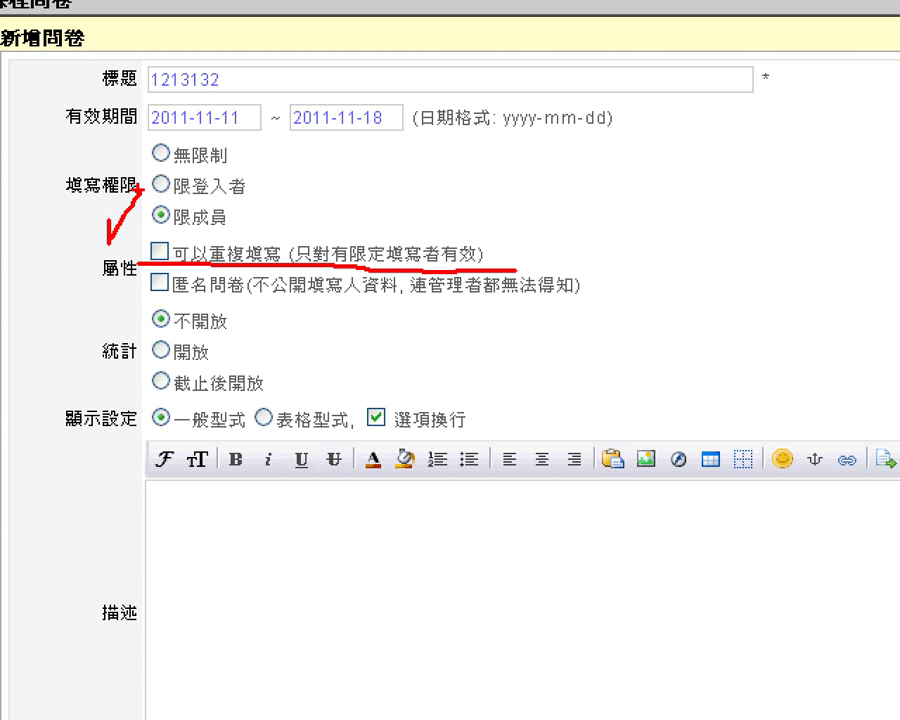
mouse_move(135, 262)
left_mouse_down()
mouse_move(192, 233)
mouse_move(530, 236)
mouse_move(526, 275)
mouse_move(460, 268)
left_mouse_up()
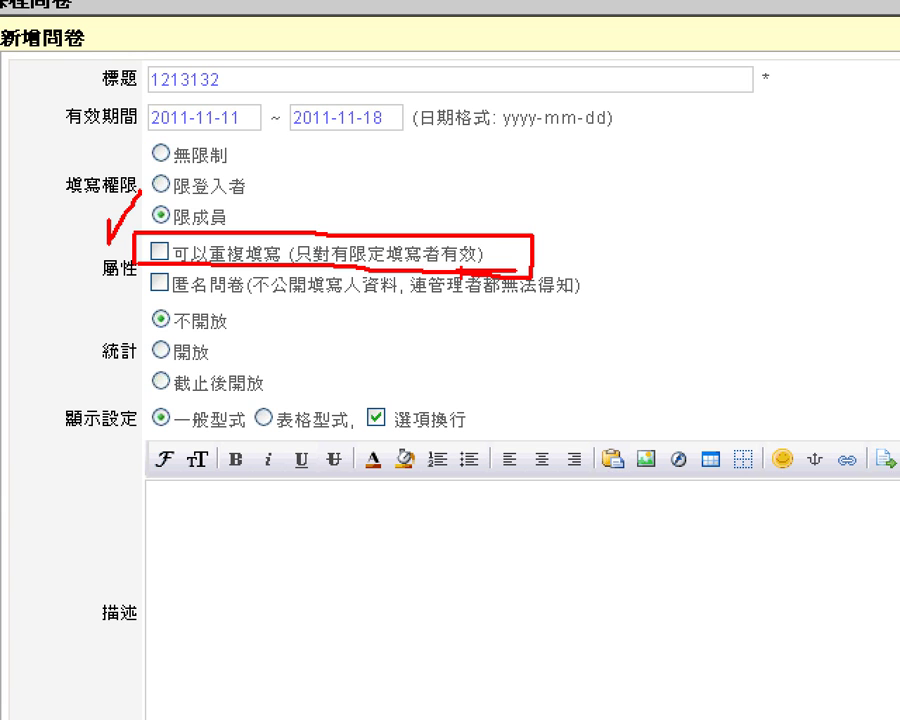
mouse_move(102, 294)
left_mouse_down()
mouse_move(100, 390)
mouse_move(115, 435)
mouse_move(322, 266)
left_mouse_up()
left_click_drag(140, 249, 5, 249)
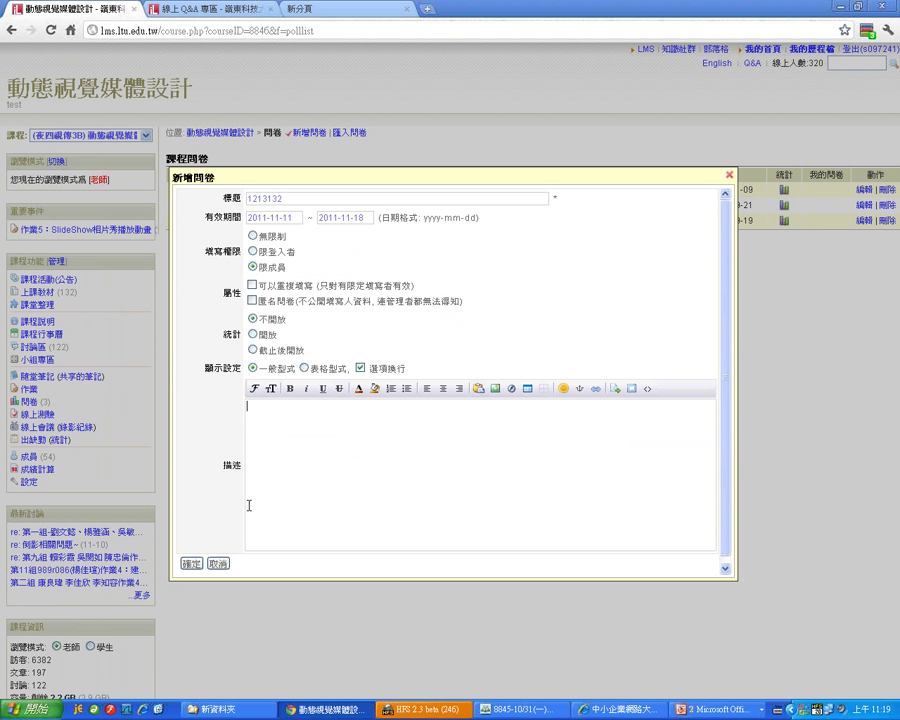
Save the new questionnaire and proceed to setting up its questions.
left_click(190, 563)
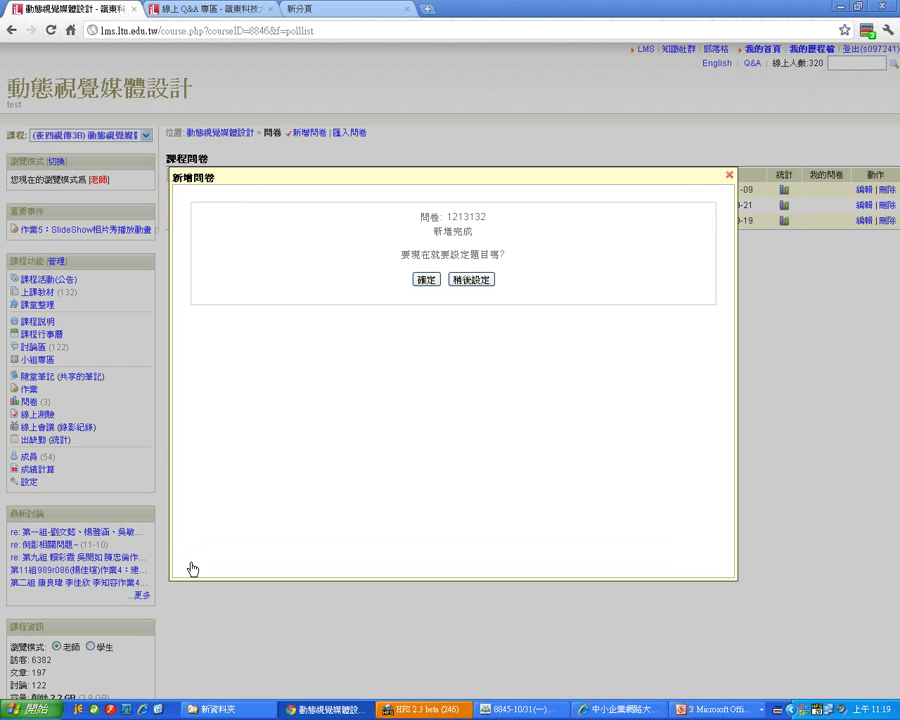
left_click(426, 280)
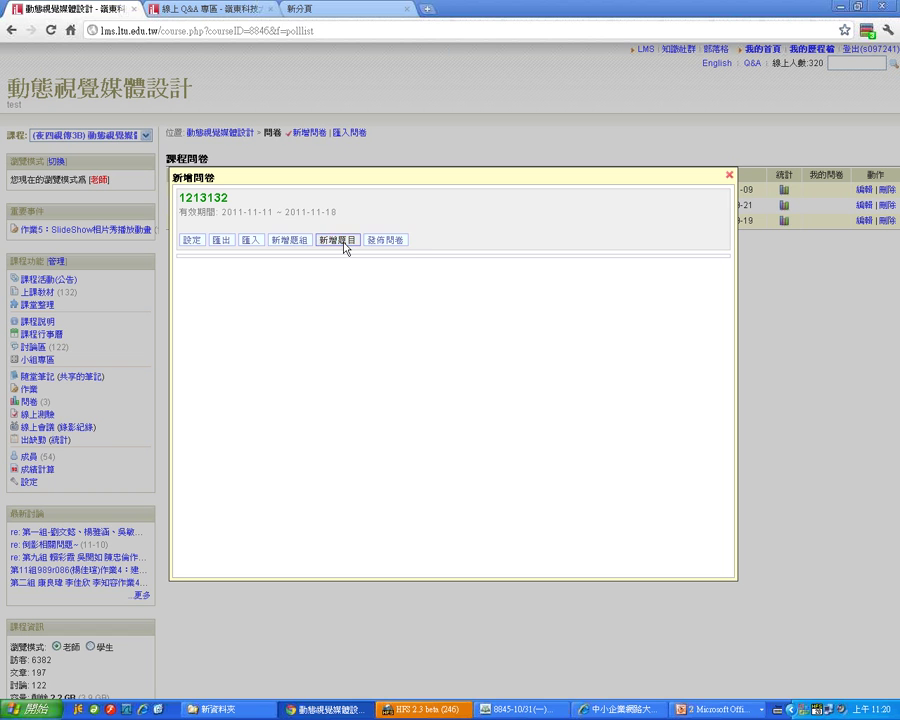
Open a new question form and compare the 問答, 下拉選單, 輸入方塊 and 單選 question types.
left_click(343, 241)
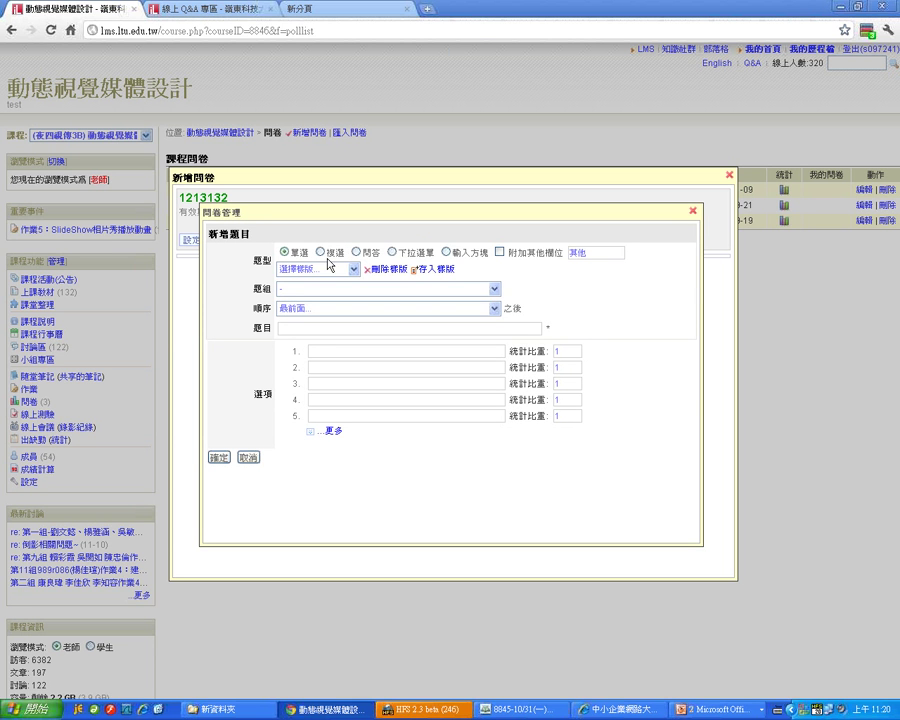
left_click(355, 253)
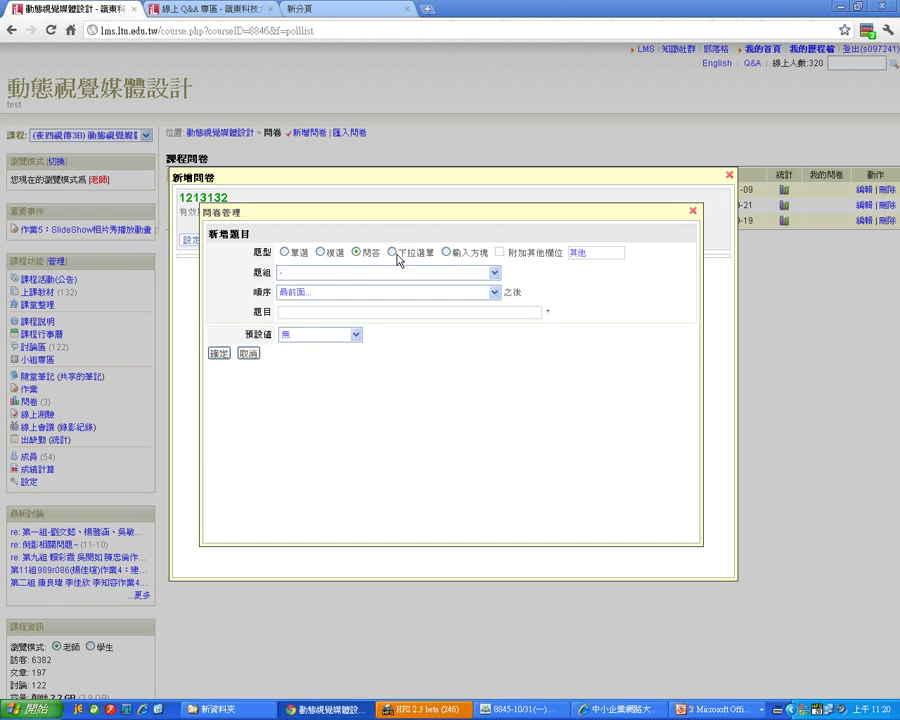
left_click(391, 253)
left_click(446, 252)
left_click(284, 252)
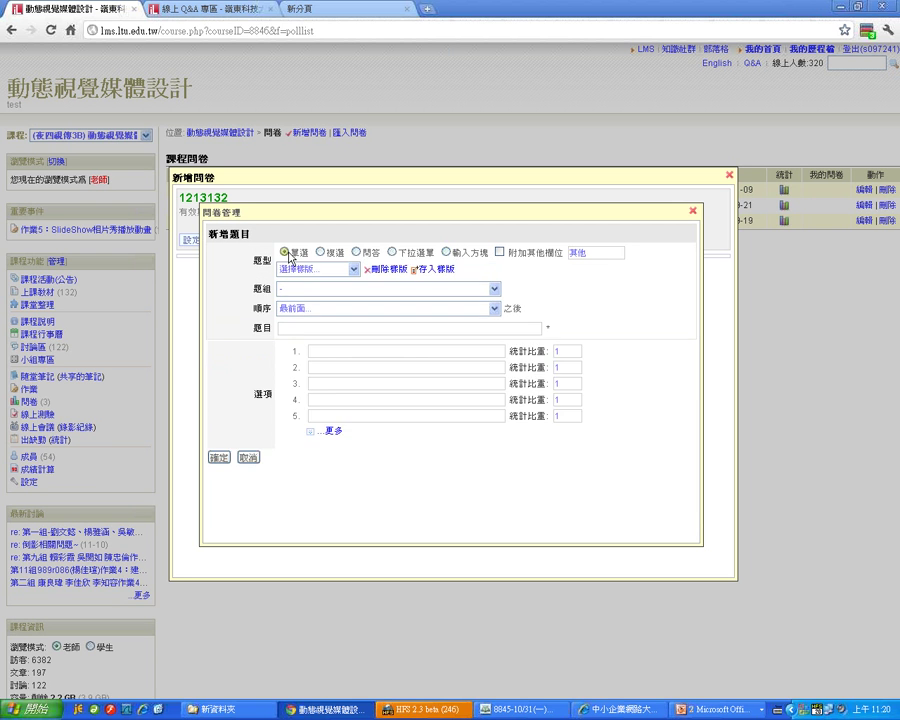
Try the 附加其他欄位 option, view the template and question group choices, and leave the questionnaire without adding the question.
left_click(501, 253)
left_click(396, 351)
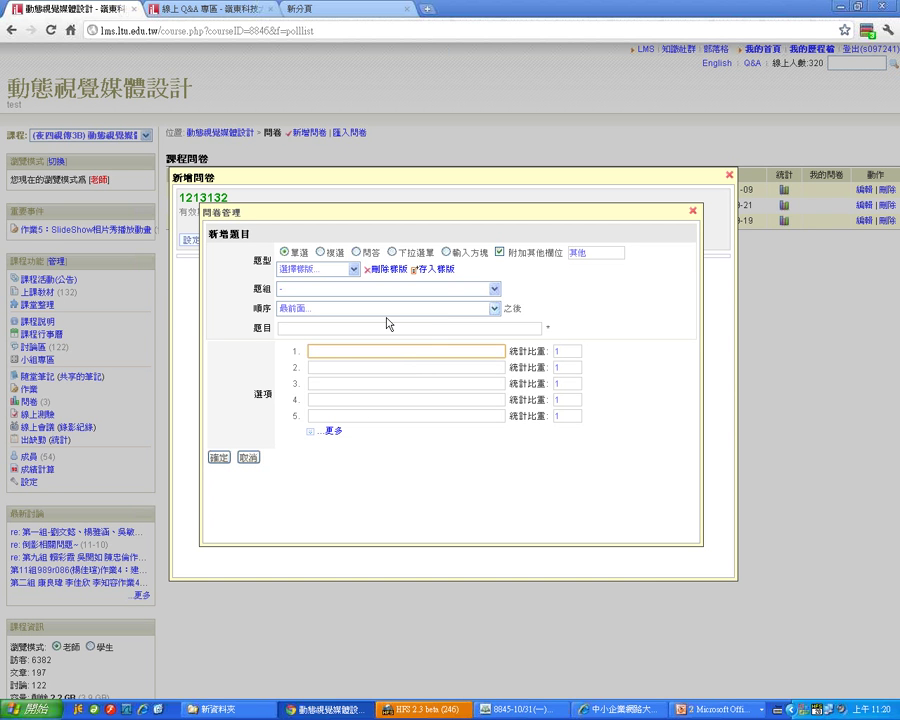
left_click(353, 270)
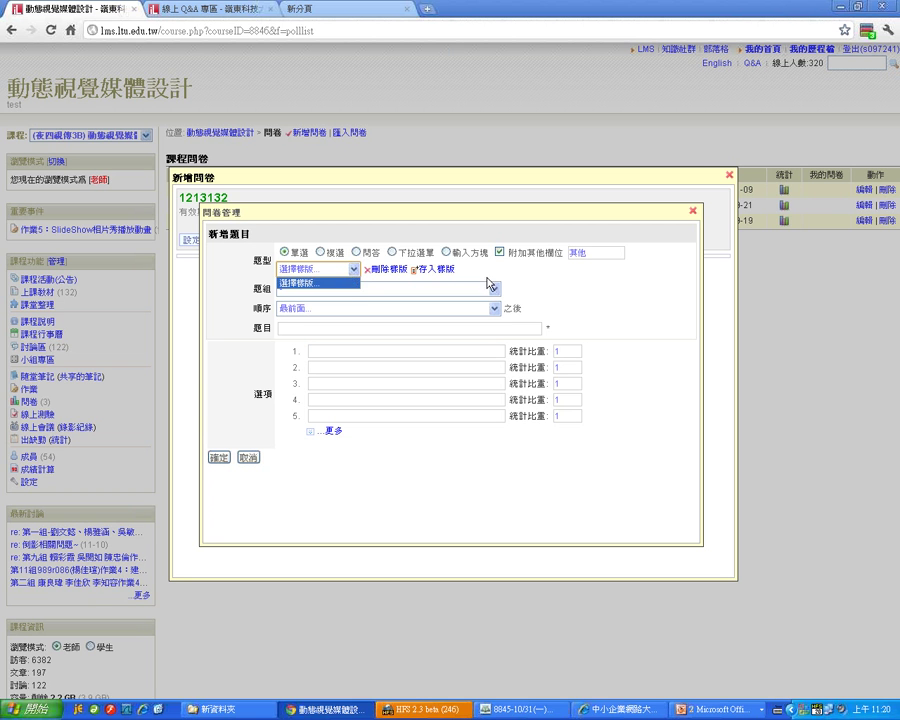
left_click(353, 270)
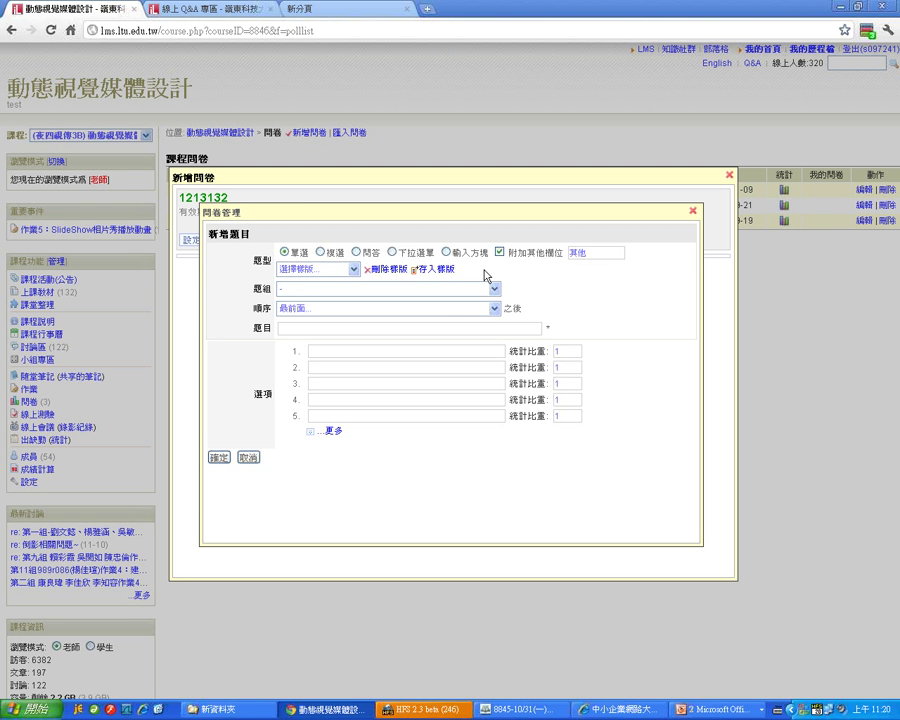
left_click(436, 296)
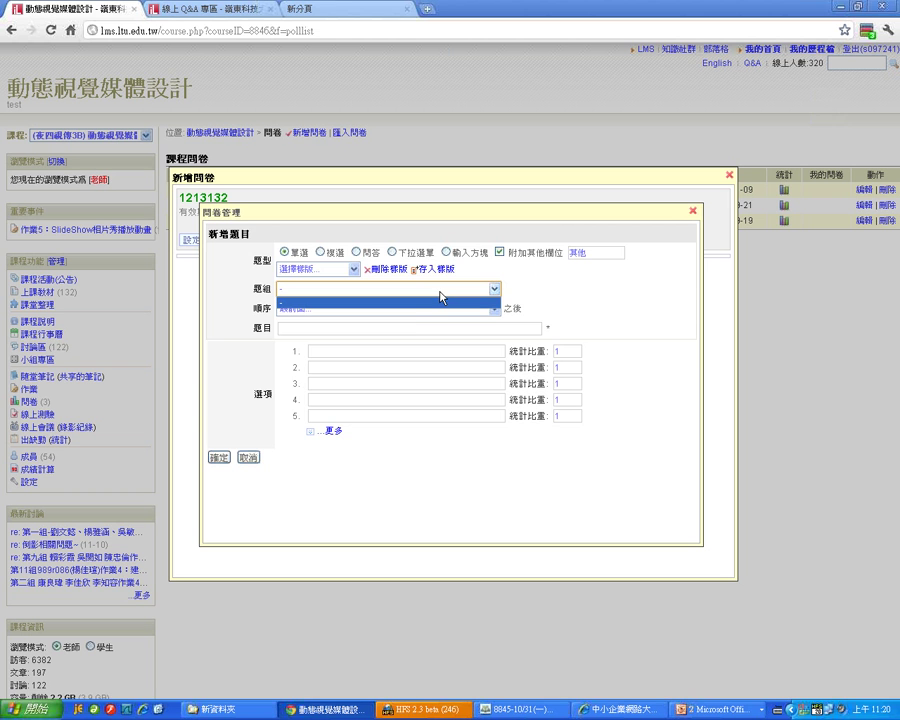
left_click(250, 461)
left_click(249, 459)
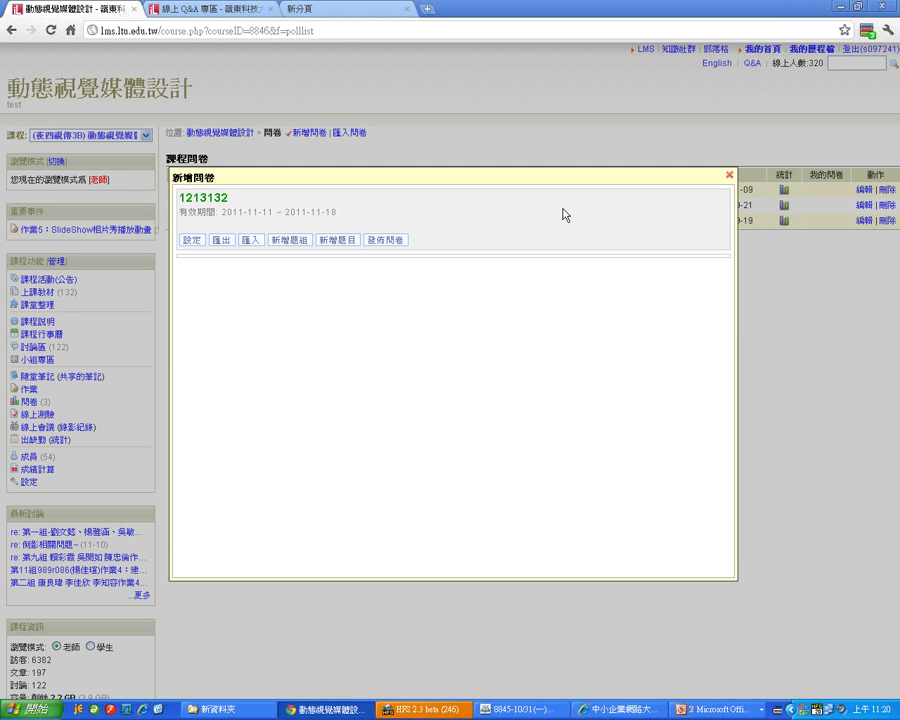
left_click(729, 178)
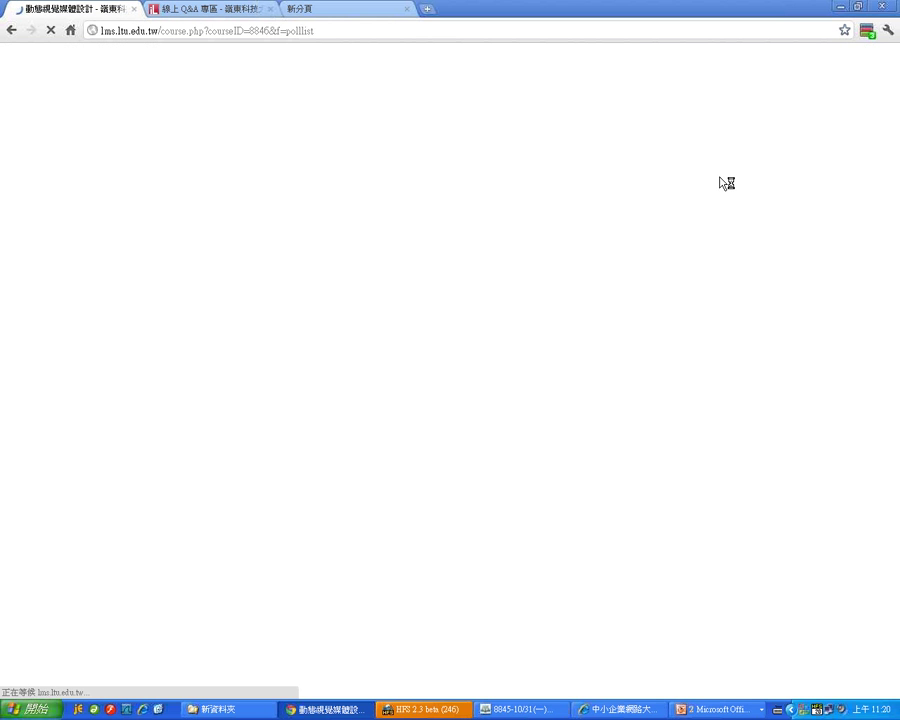
Open the ended mid-semester course suggestions questionnaire for editing, review its questions, and close it.
left_click(855, 206)
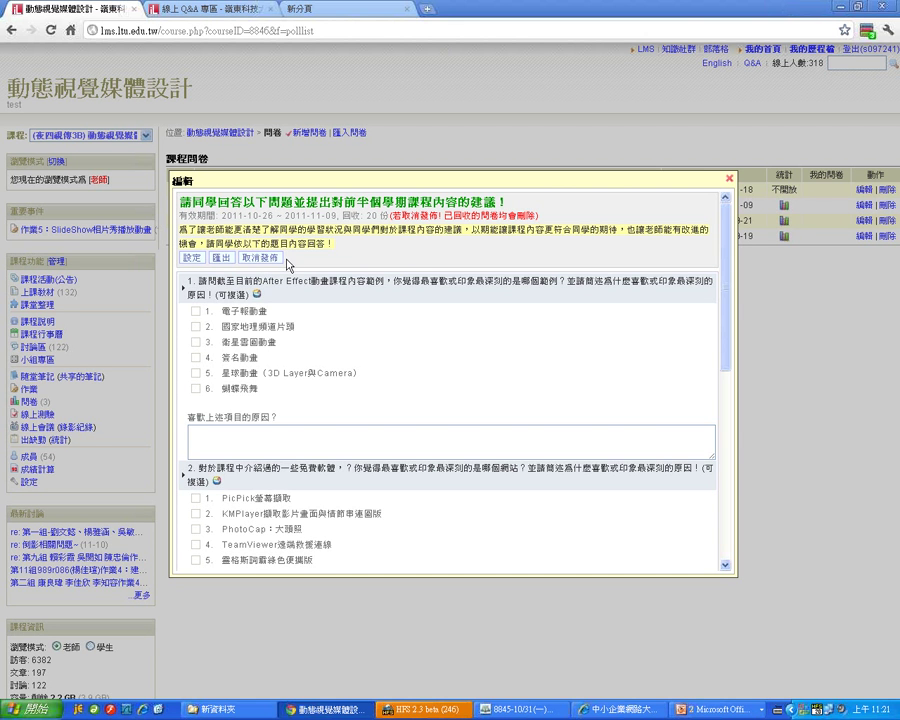
left_click(729, 178)
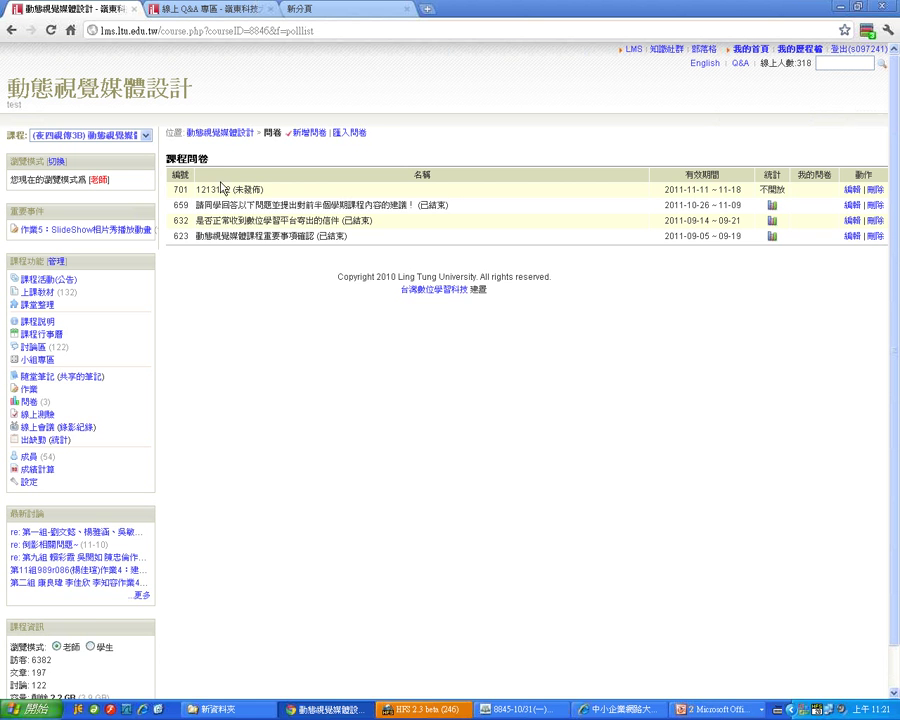
Go to 歷年課程檔案 from the personal home page and open the semester 992 course 動態視覺媒體設計 numbered 9R311109R032.
left_click(145, 135)
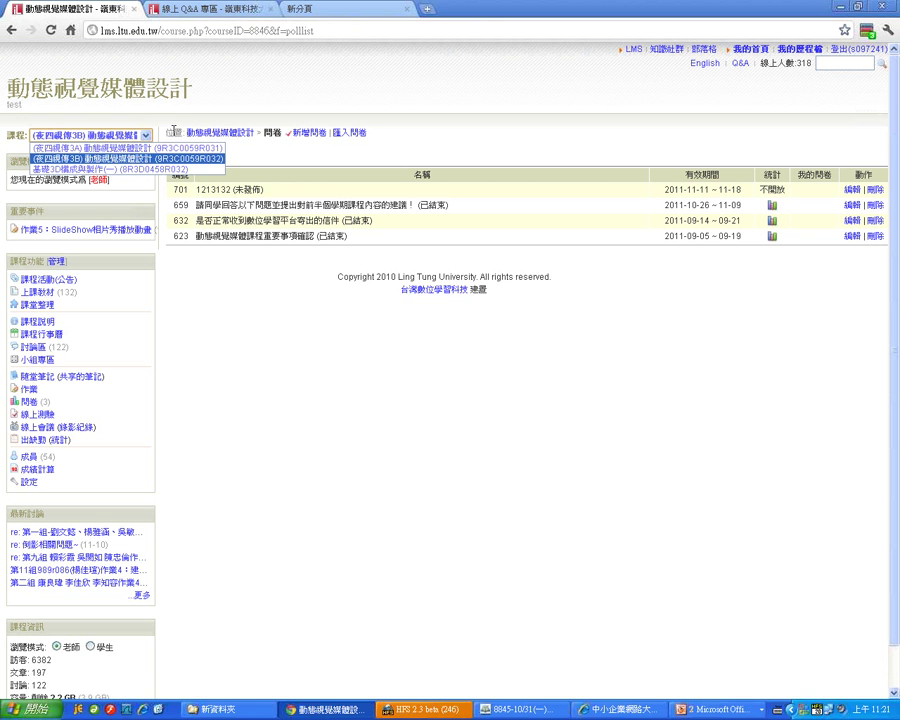
left_click(757, 49)
left_click(165, 206)
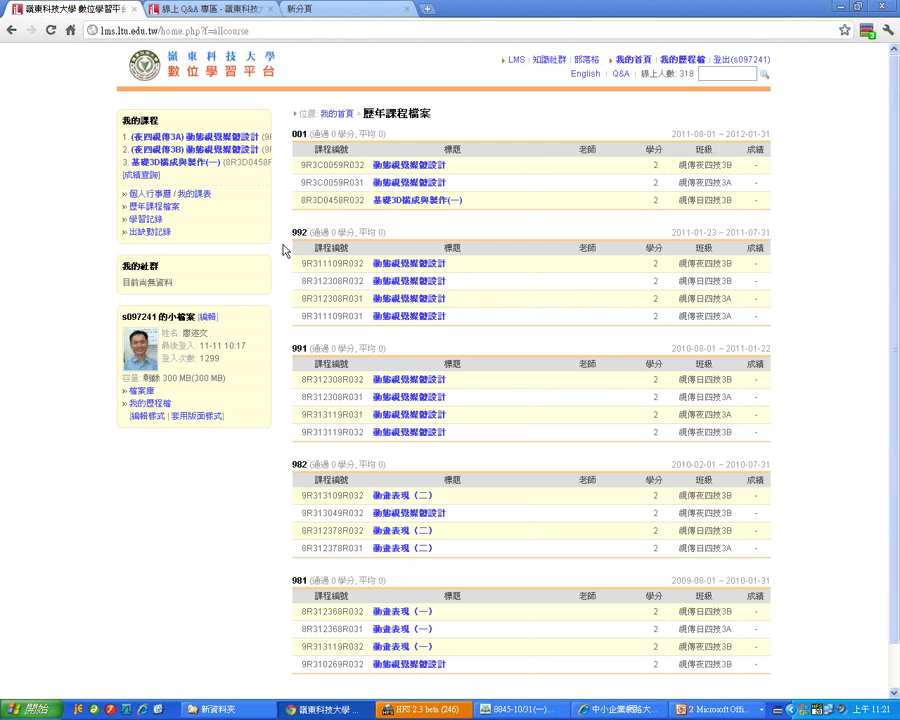
left_click(412, 264)
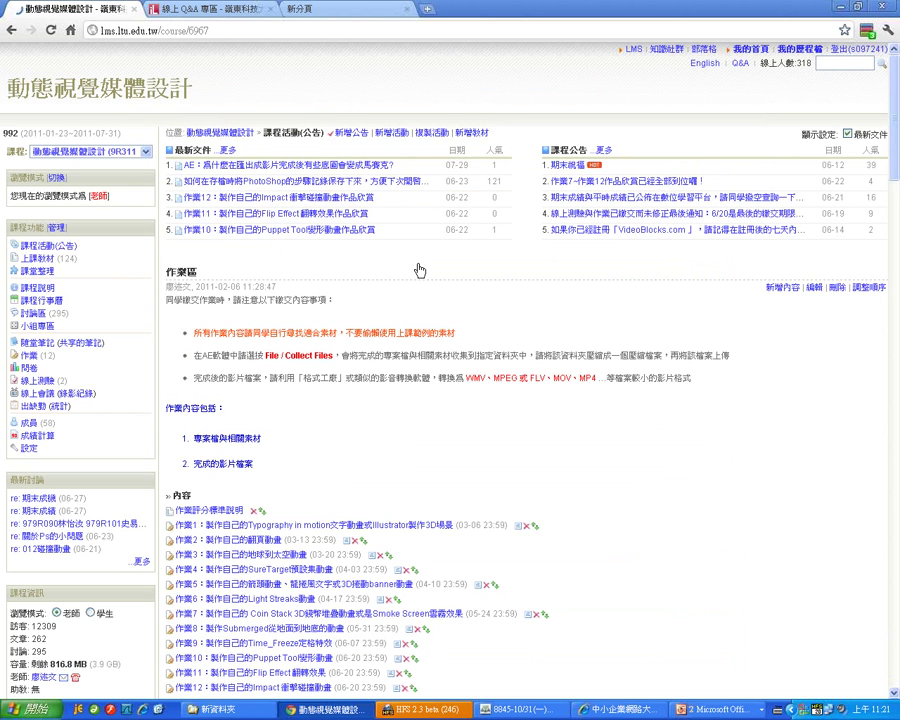
Open the course's online quizzes (線上測驗) and filter the list to the ended ones (已結束).
left_click(39, 382)
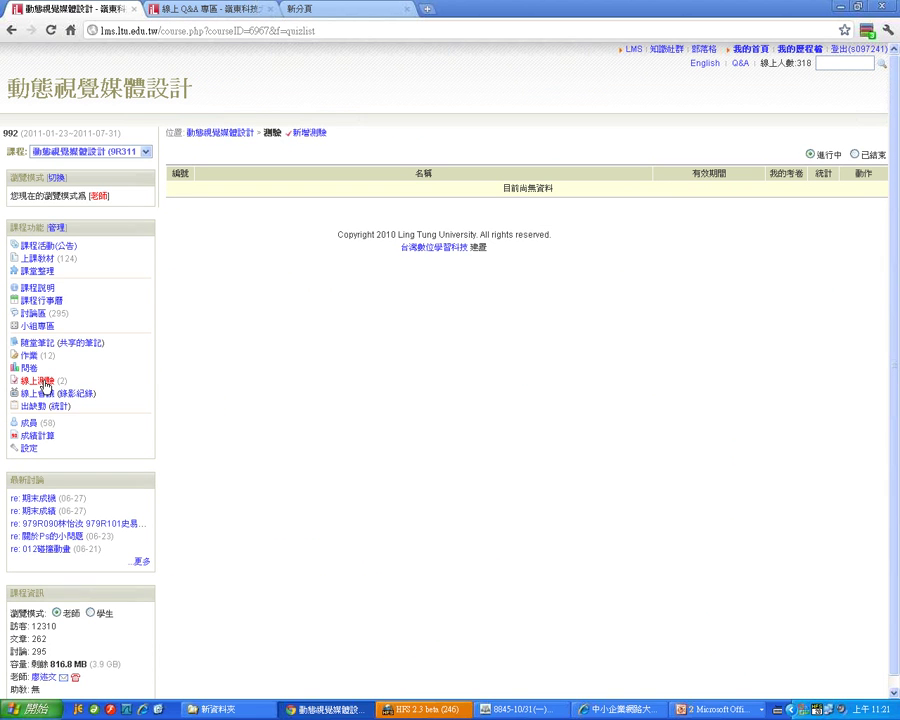
left_click_drag(811, 128, 836, 112)
mouse_move(795, 167)
left_mouse_down()
mouse_move(846, 164)
mouse_move(856, 140)
left_mouse_up()
key("Escape")
left_click(854, 154)
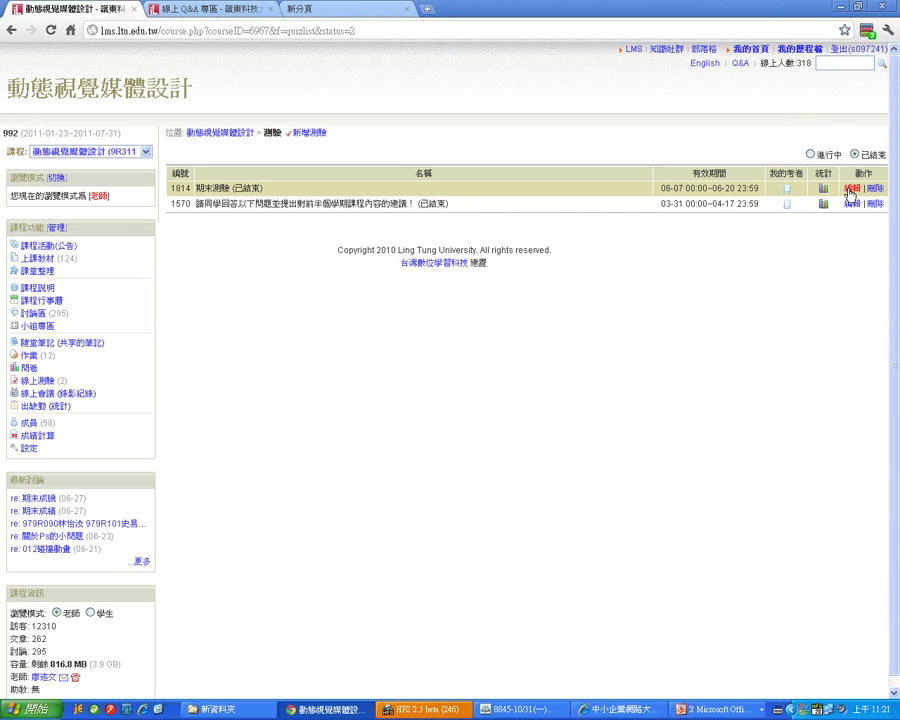
Open the 期末測驗 quiz for editing, review its description and question, and close it.
left_click(852, 188)
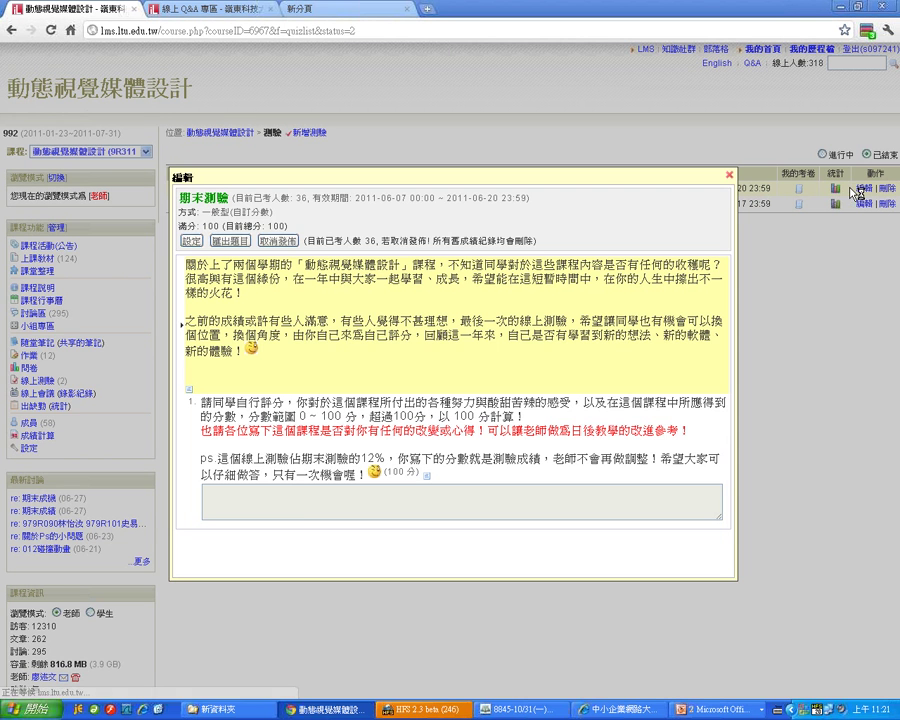
left_click(729, 174)
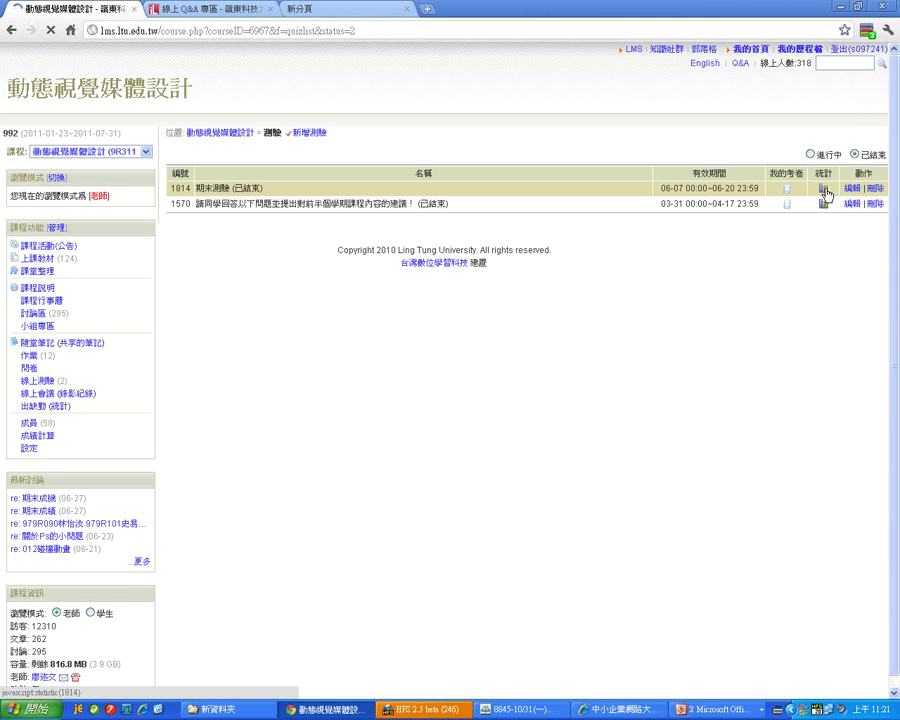
Open the statistics of the 期末測驗 quiz and switch the view to 成績表/評分.
left_click(830, 192)
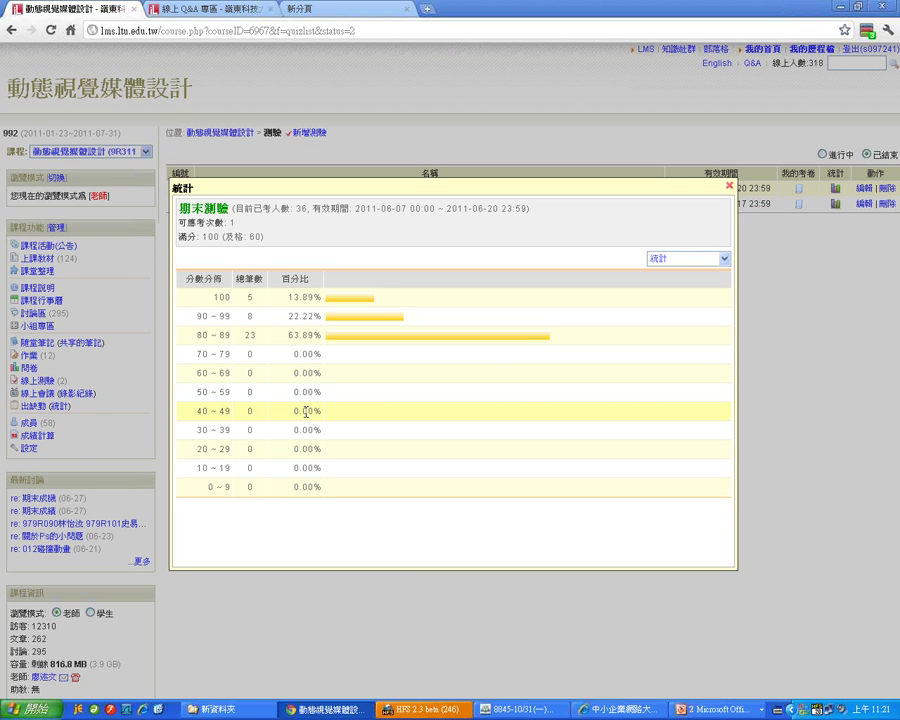
left_click(659, 260)
left_click(669, 284)
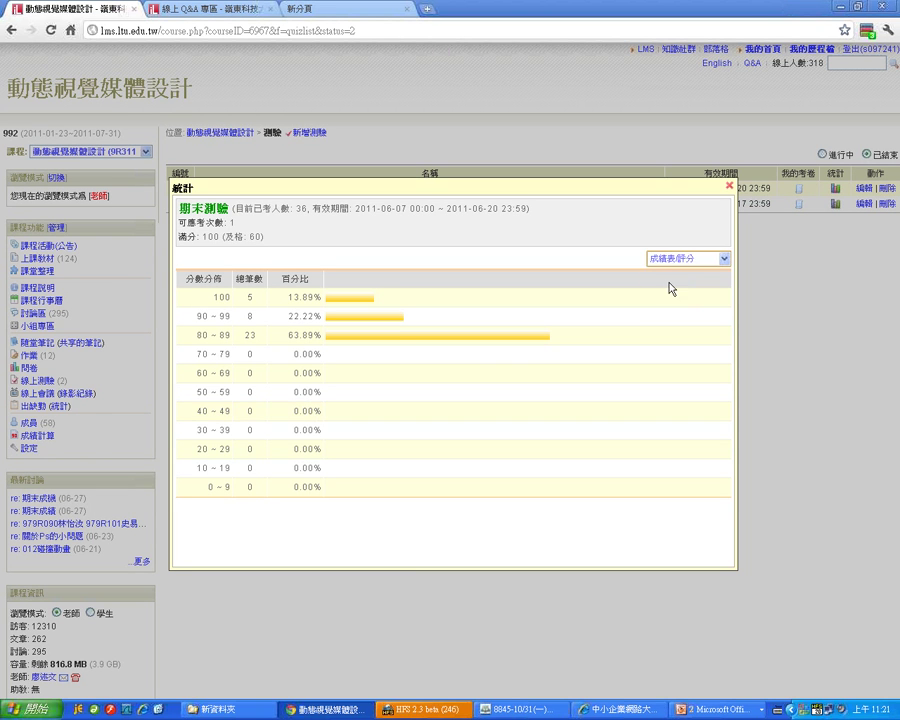